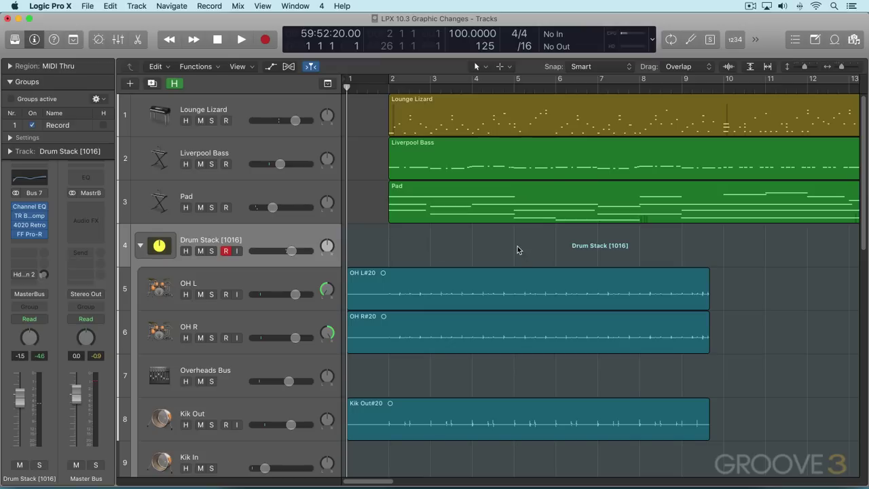
Open Logic's Preferences and go to the Display pane
key("super+comma")
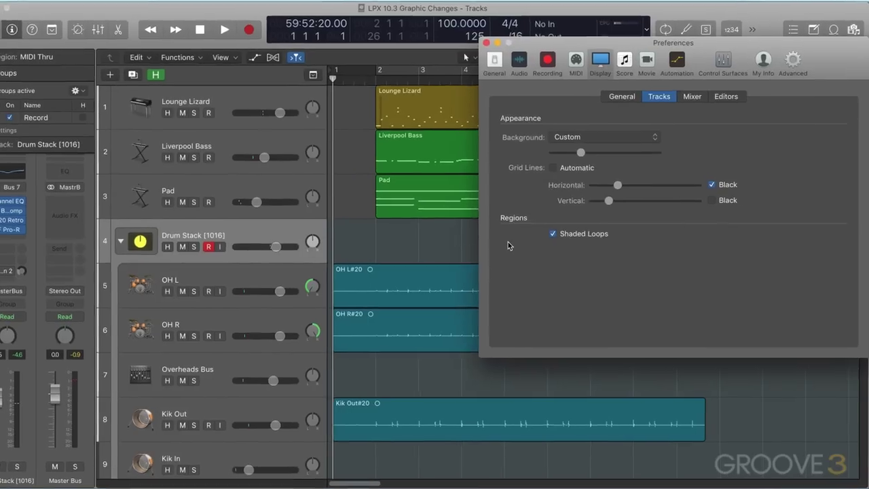
left_click(453, 27)
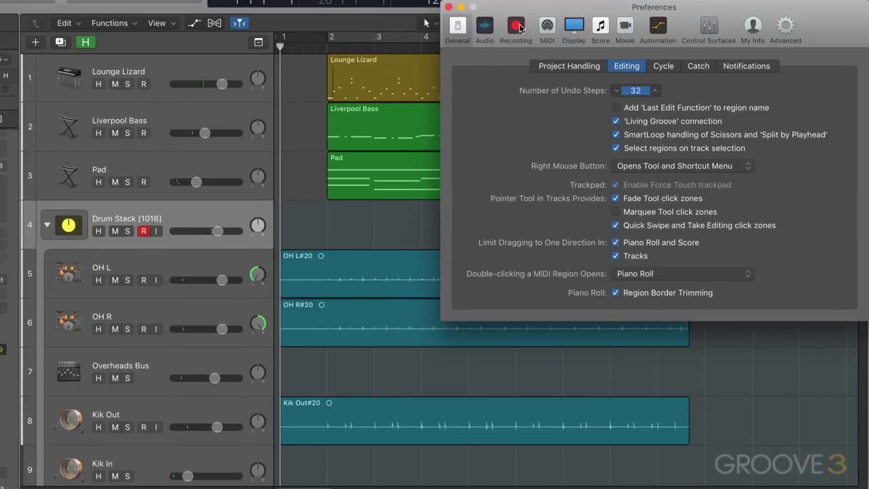
left_click(575, 27)
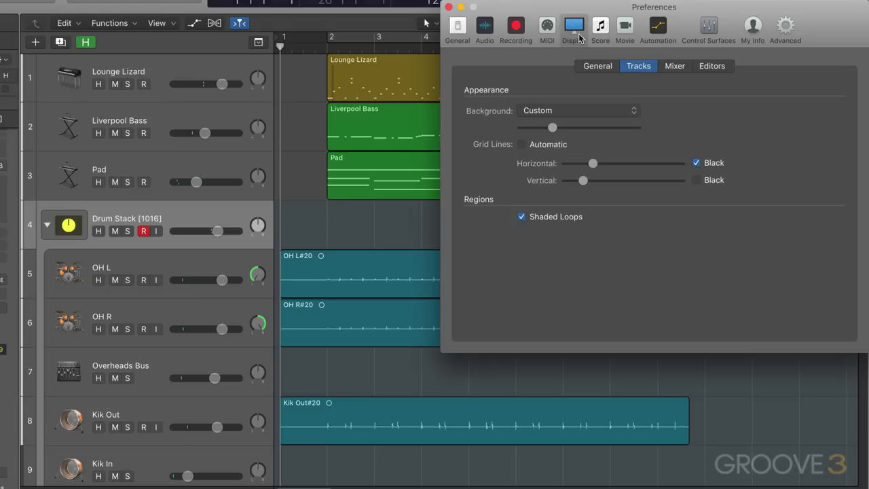
Try Dark and Bright tracks backgrounds, then choose Custom grey and brighten it slightly
left_click(555, 111)
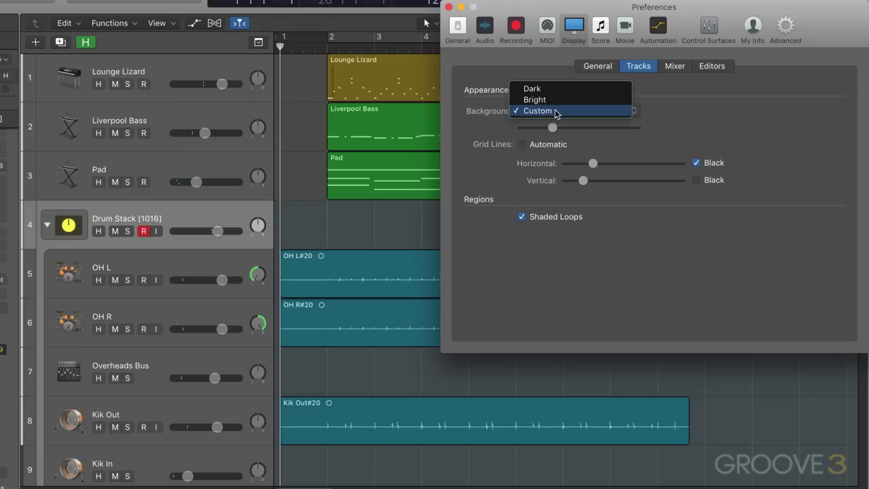
left_click(545, 91)
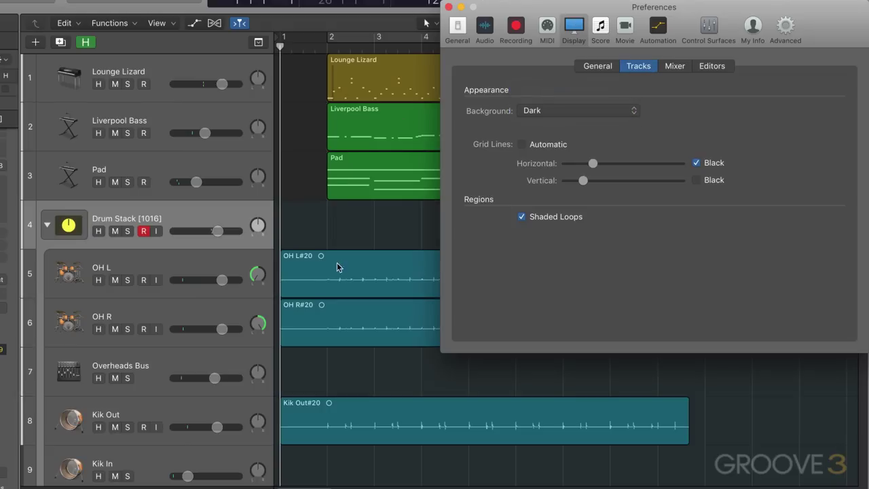
left_click(540, 112)
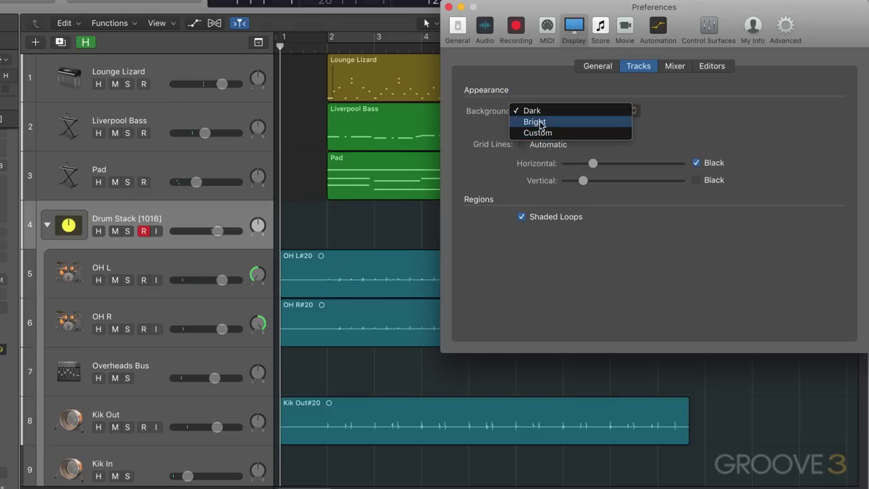
left_click(541, 123)
left_click(556, 112)
left_click(556, 122)
mouse_move(560, 126)
left_mouse_down()
mouse_move(614, 126)
mouse_move(525, 136)
mouse_move(570, 133)
left_mouse_up()
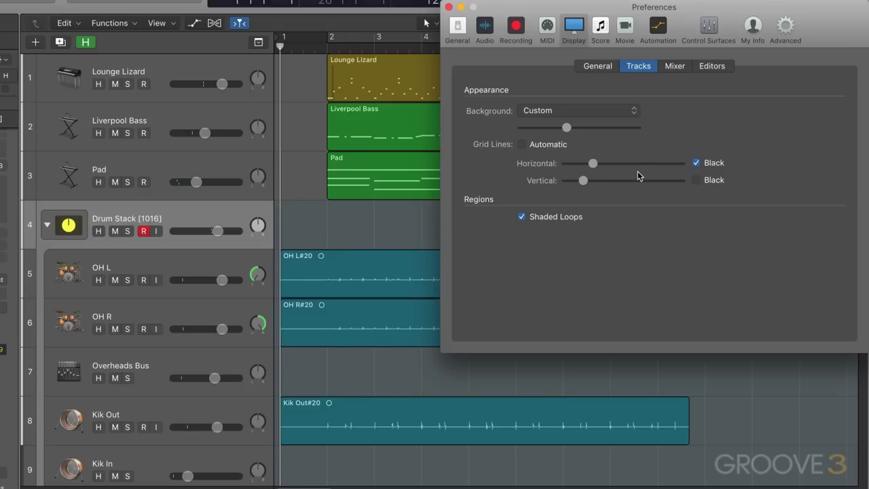
Shade horizontal and vertical grid lines manually, then restore Automatic grid lines and close Preferences
left_click(522, 144)
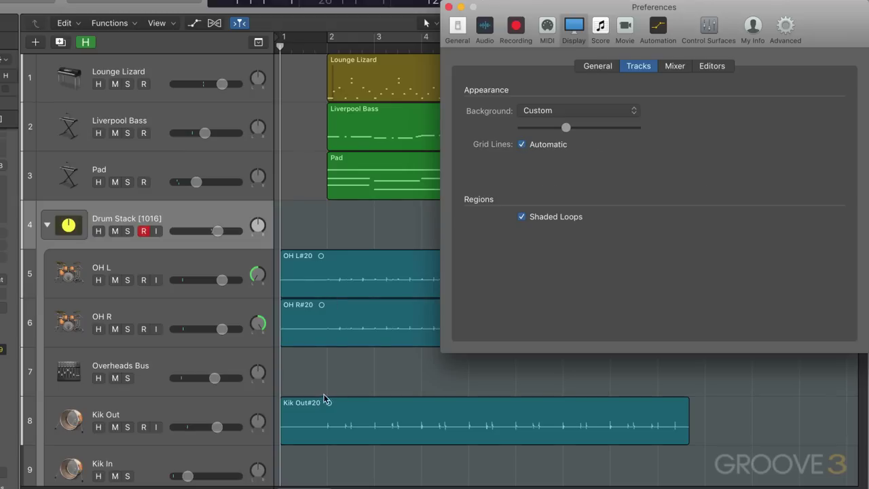
left_click(521, 144)
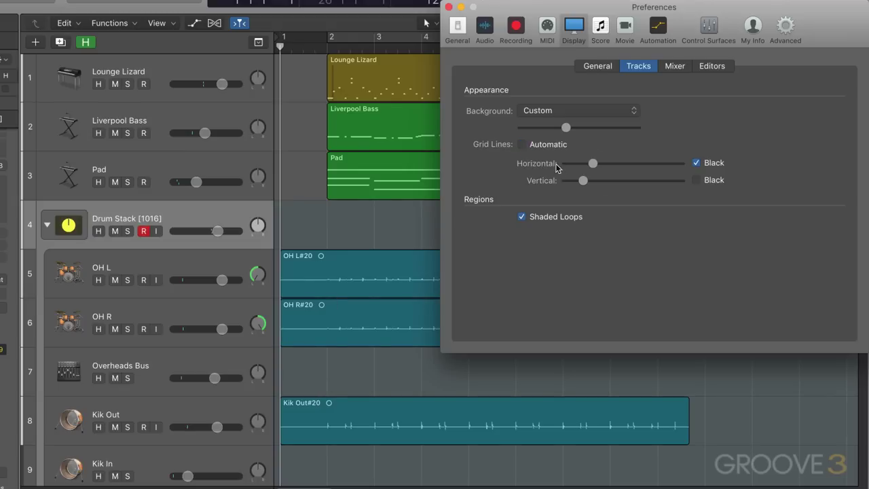
mouse_move(616, 167)
left_mouse_down()
mouse_move(645, 164)
mouse_move(592, 167)
mouse_move(665, 170)
mouse_move(610, 176)
left_mouse_up()
mouse_move(583, 180)
left_mouse_down()
mouse_move(678, 182)
mouse_move(569, 187)
mouse_move(645, 185)
mouse_move(588, 192)
left_mouse_up()
mouse_move(608, 163)
left_mouse_down()
mouse_move(631, 166)
mouse_move(615, 166)
left_mouse_up()
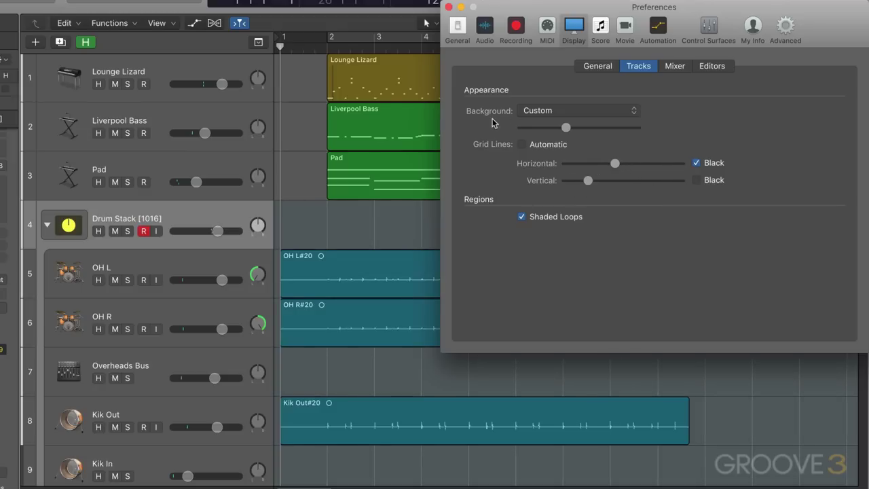
left_click(523, 144)
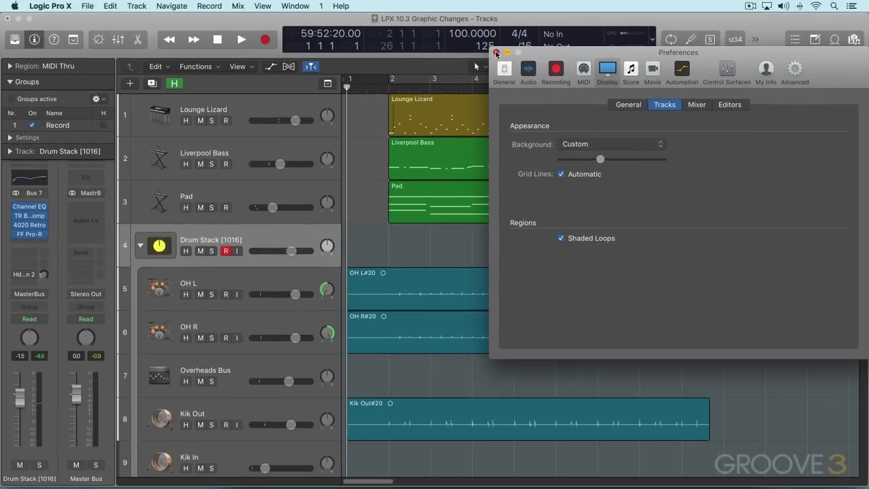
left_click(496, 53)
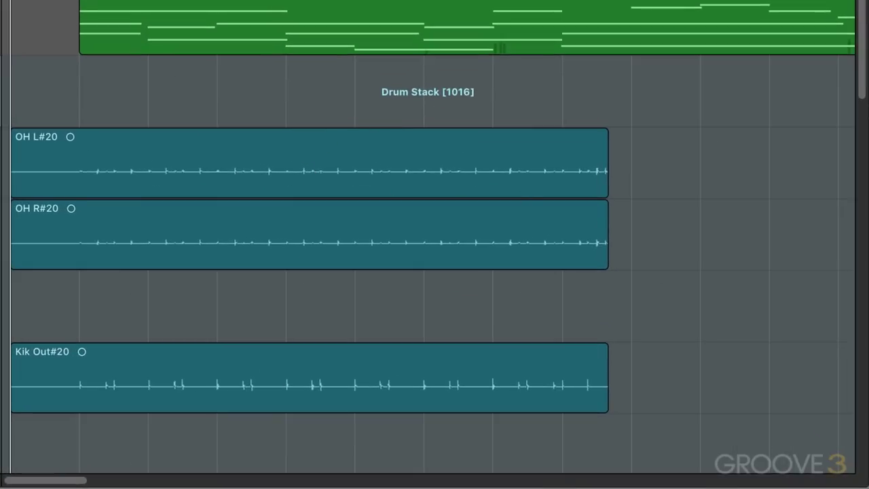
mouse_move(602, 181)
left_mouse_down()
mouse_move(729, 181)
mouse_move(280, 183)
mouse_move(386, 179)
mouse_move(335, 180)
mouse_move(323, 194)
mouse_move(359, 177)
mouse_move(378, 202)
mouse_move(416, 201)
mouse_move(430, 188)
mouse_move(432, 196)
mouse_move(420, 188)
mouse_move(442, 182)
mouse_move(597, 194)
mouse_move(607, 187)
left_mouse_up()
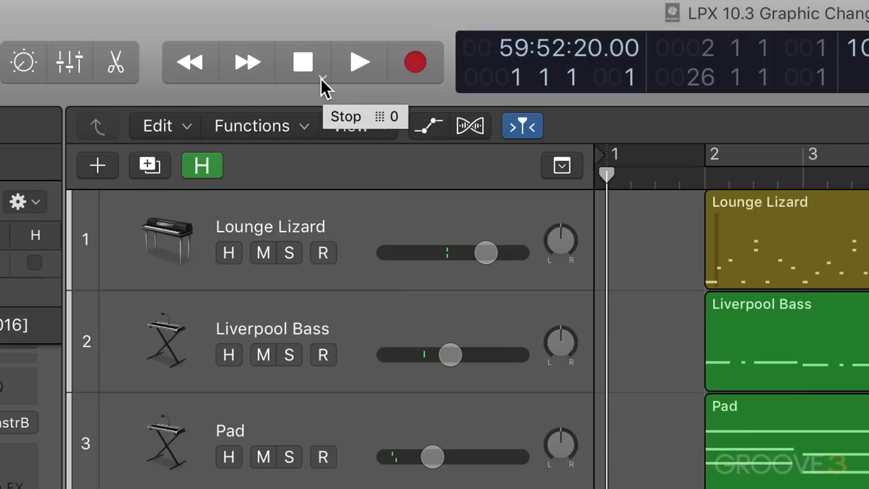
Review the Stop button's behaviour options and keep plain Stop
left_click(322, 80)
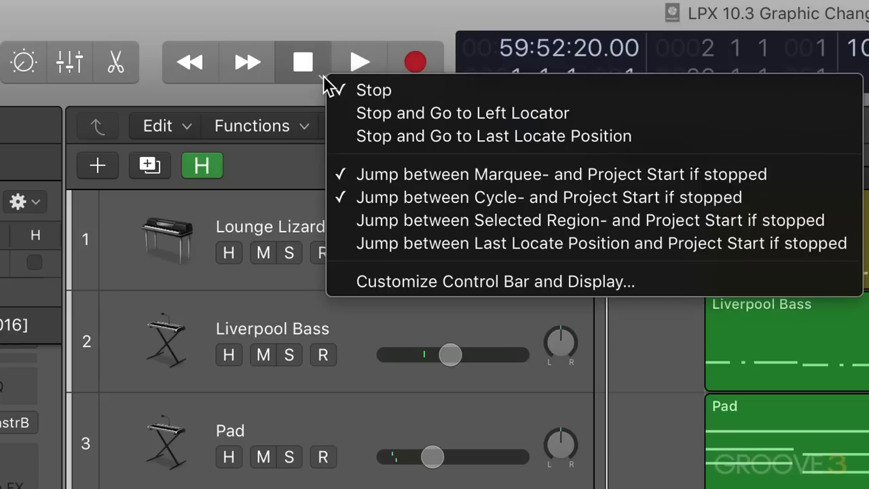
left_click(323, 79)
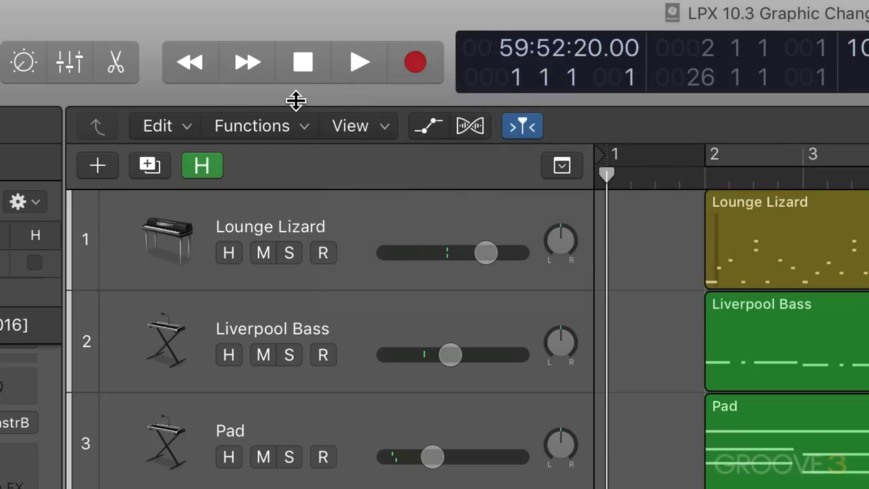
left_click(323, 74)
left_click(306, 88)
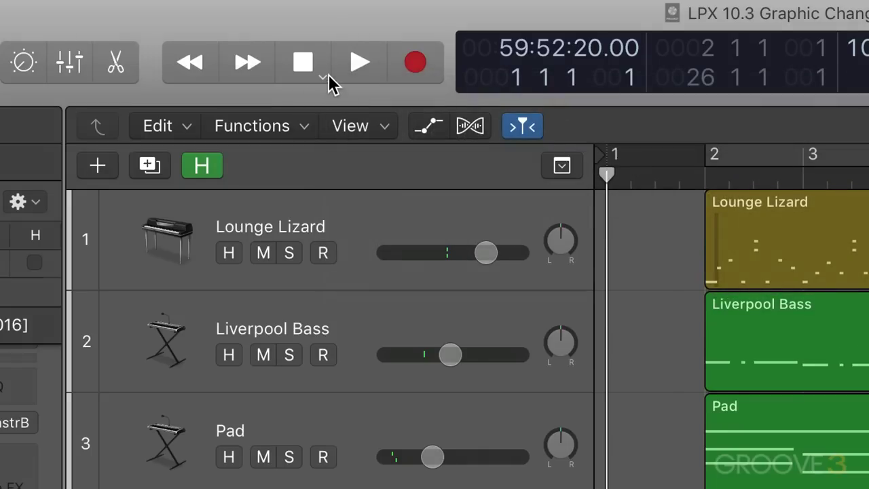
left_click(328, 81)
left_click(305, 91)
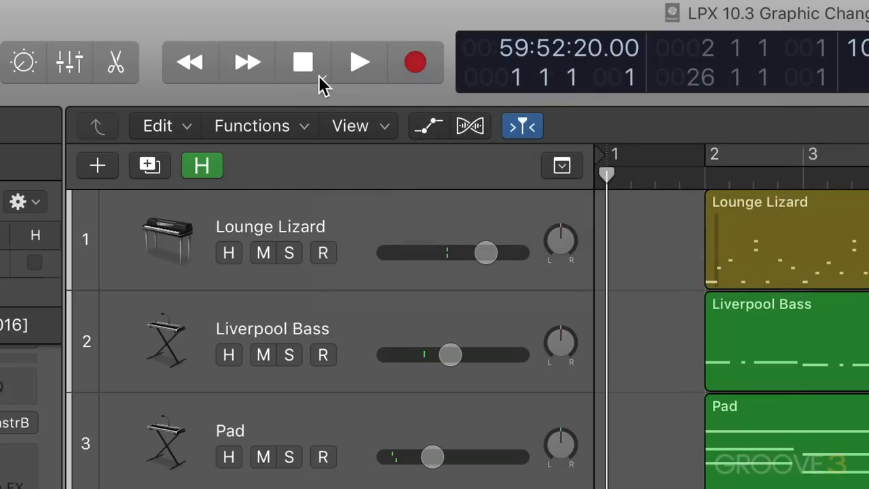
Play the project briefly, restart it, and stop just past bar 1
left_click(370, 71)
left_click(356, 64)
left_click(319, 68)
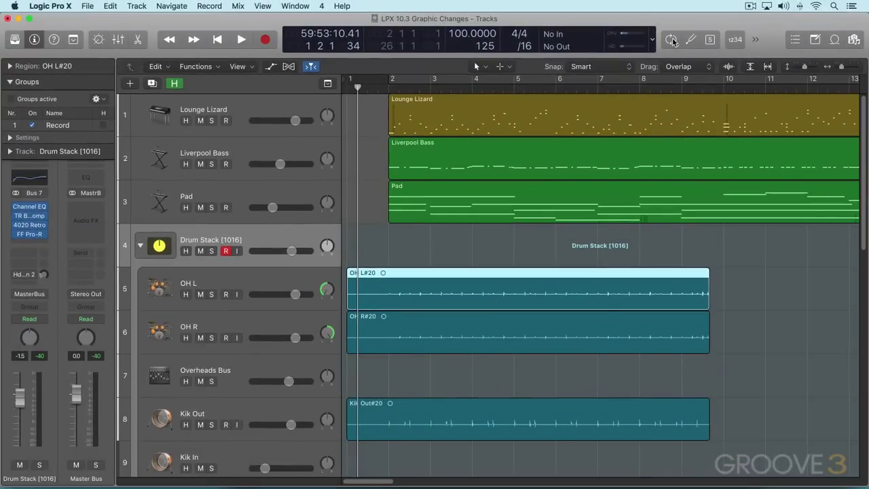
Enable cycling over bars 7–9 and switch the LCD counter to Beats display mode
left_click(674, 45)
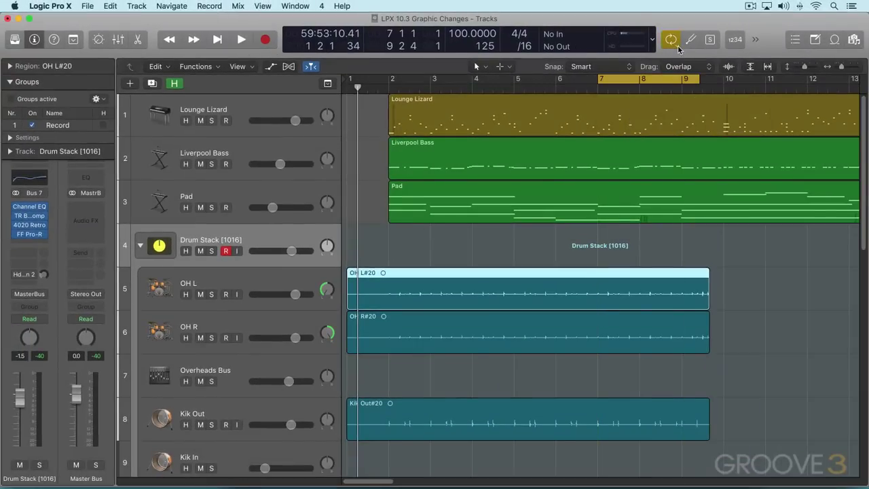
right_click(677, 45)
left_click(675, 45)
left_click(673, 42)
right_click(675, 45)
left_click(671, 45)
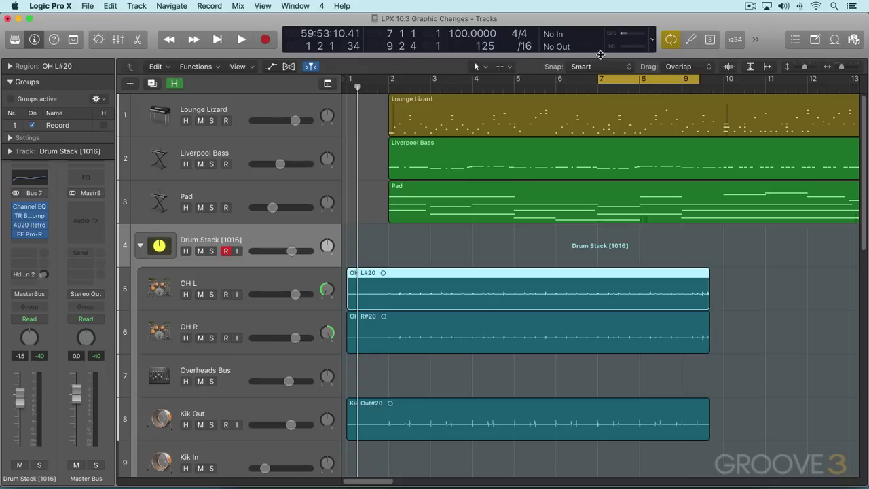
left_click(653, 42)
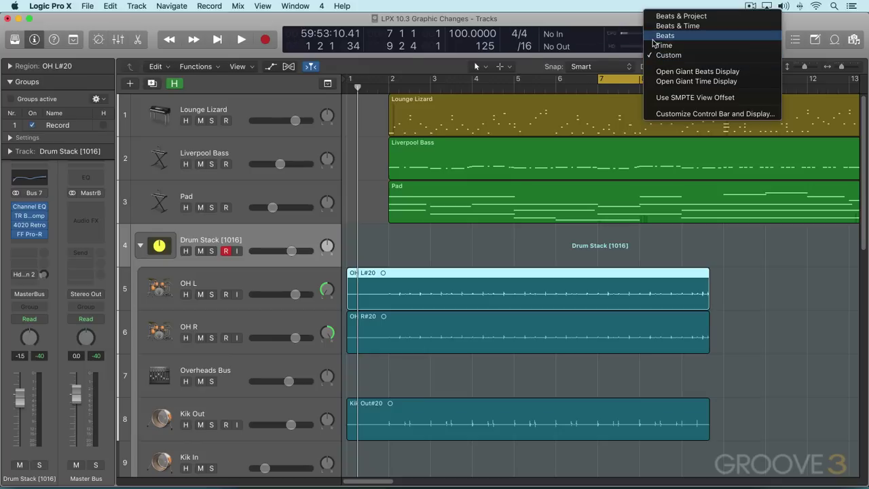
left_click(656, 37)
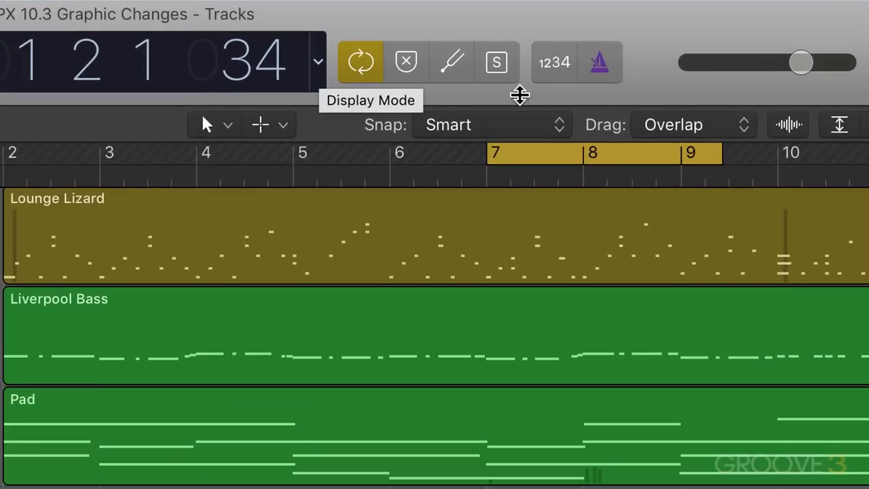
Turn on the metronome, play the bars 7–9 cycle, restart it, and stop at bar 8
left_click(600, 66)
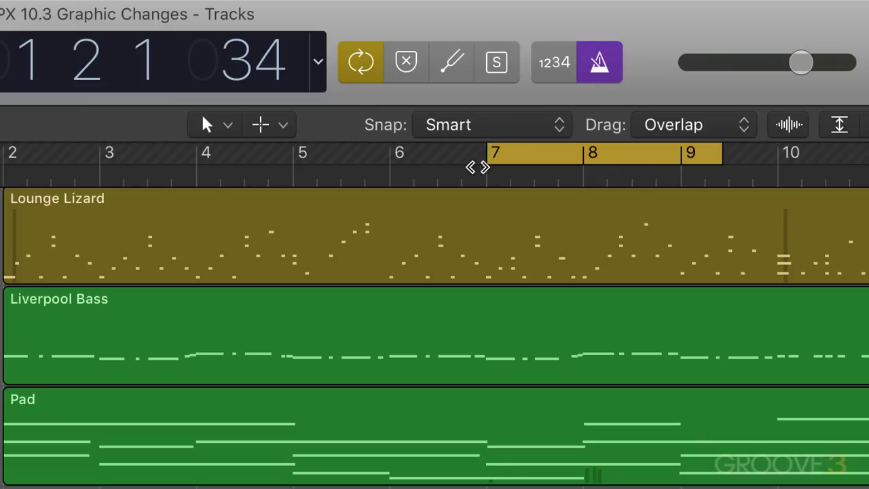
key("space")
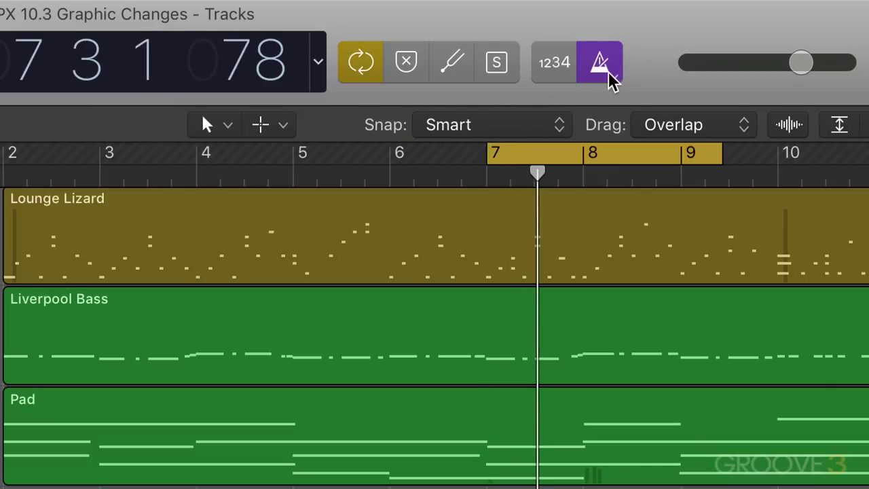
key("space")
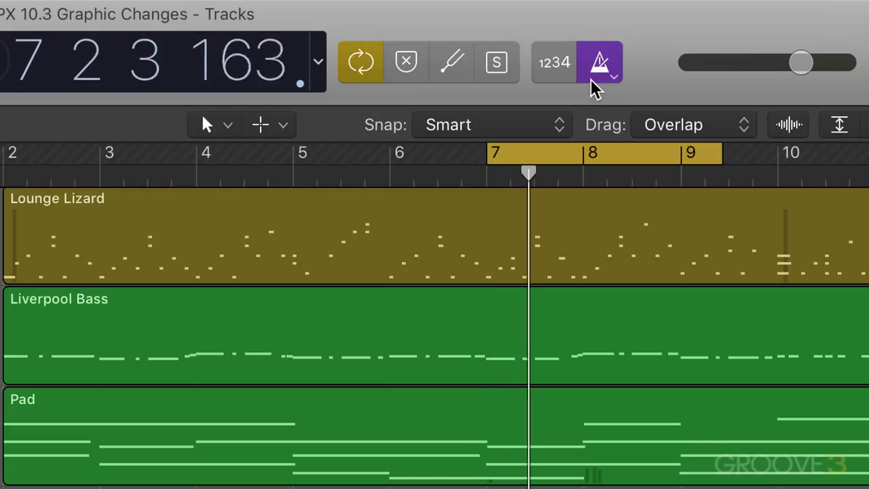
key("space")
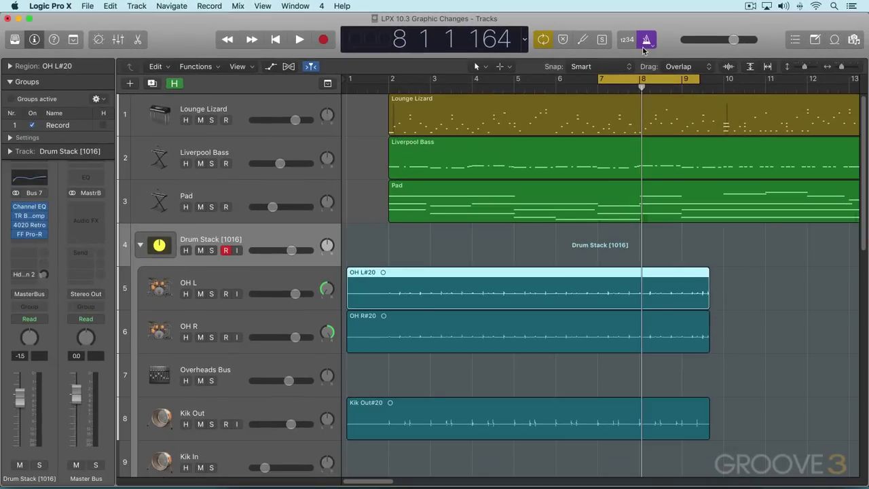
key("alt+c")
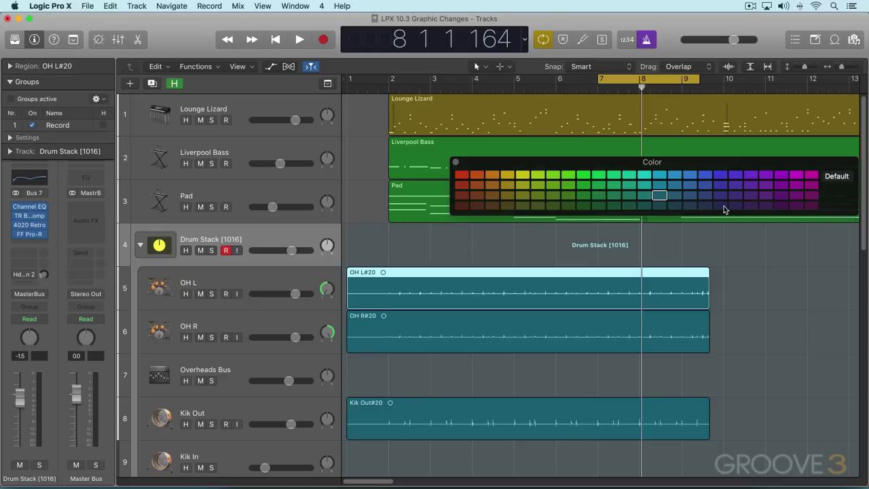
left_click(455, 164)
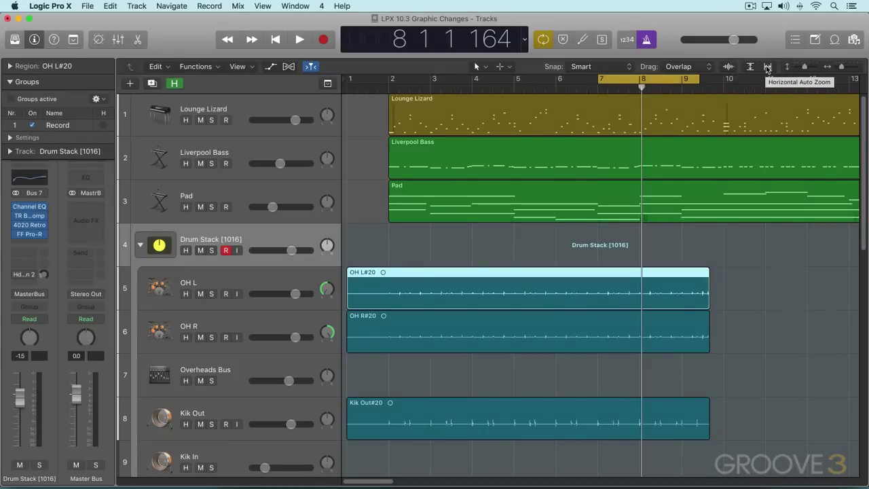
left_click(767, 67)
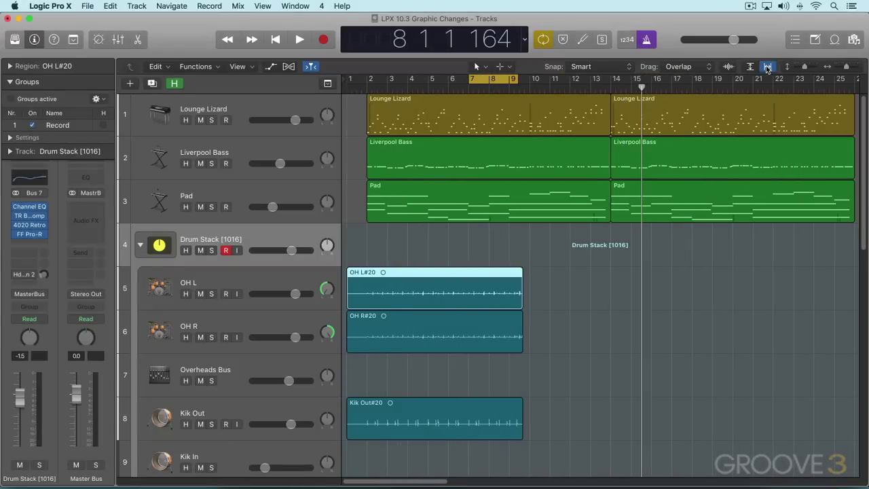
left_click(766, 67)
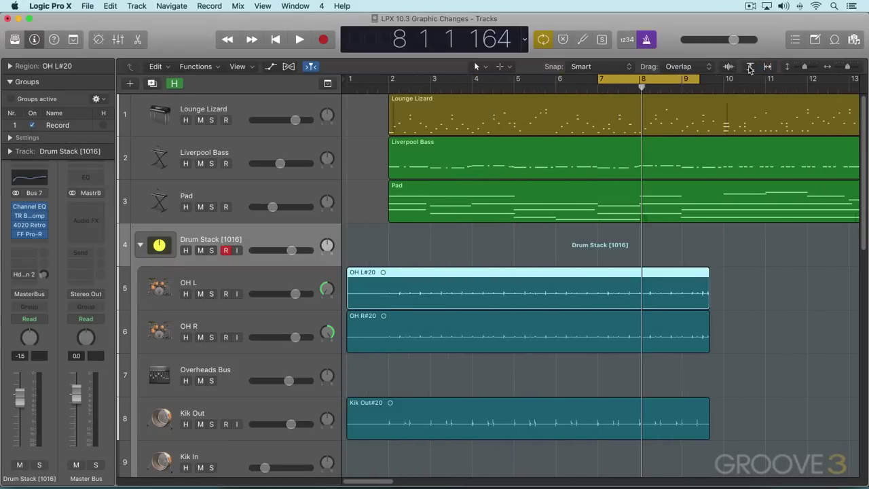
left_click(749, 67)
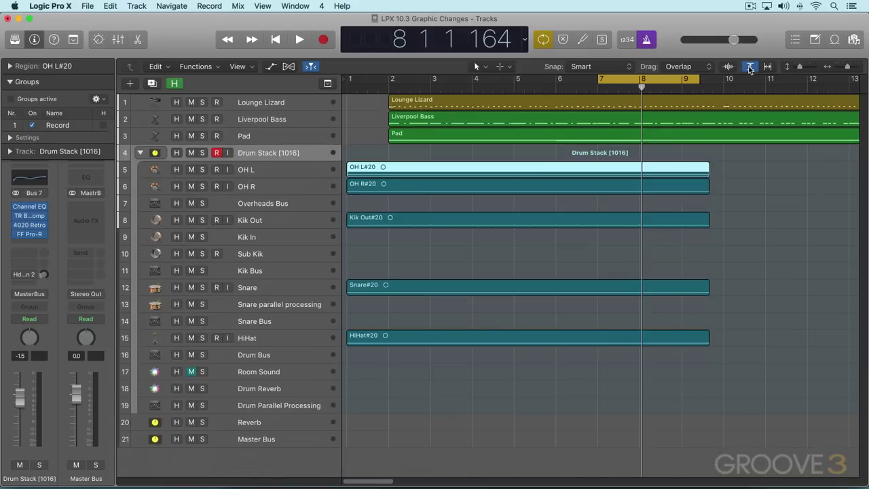
left_click(749, 67)
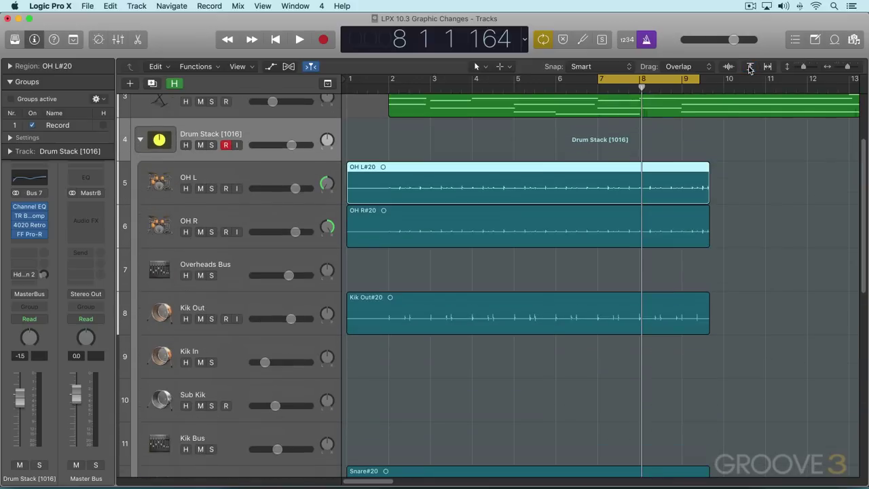
scroll(203, 115, "up", 5)
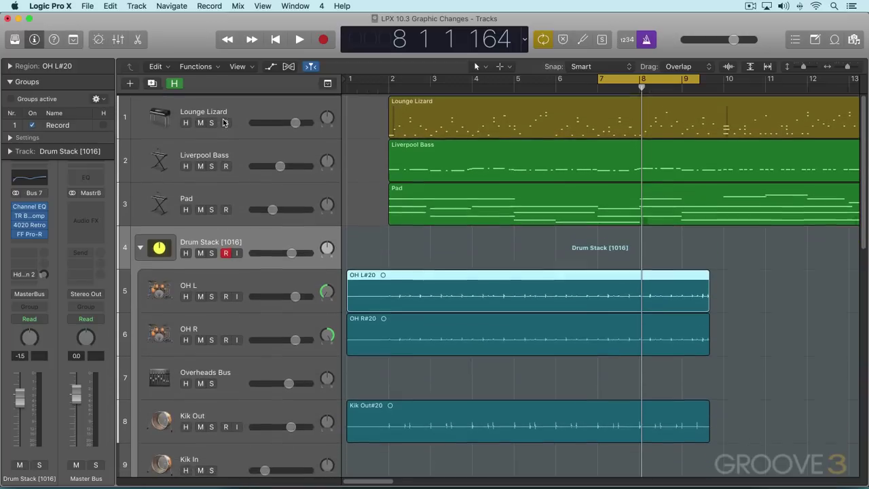
Open the Lounge Lizard region in the Piano Roll and toggle its horizontal auto zoom
left_click(480, 103)
double_click(481, 104)
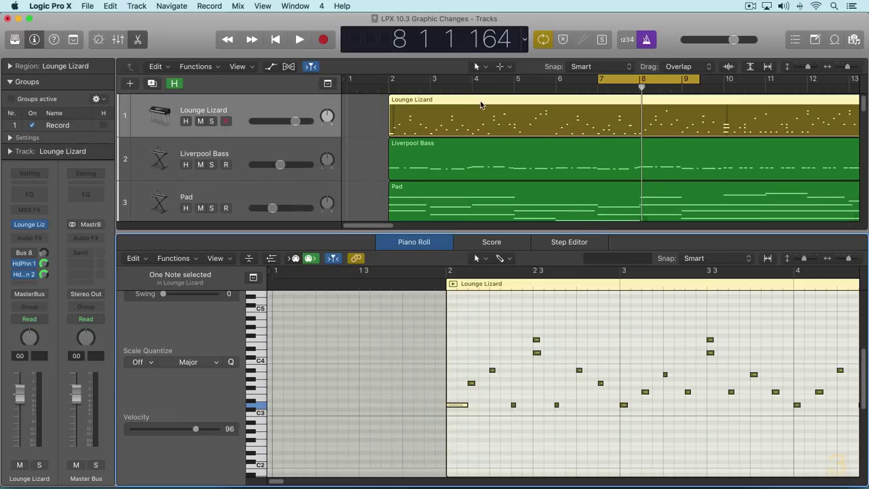
left_click(767, 258)
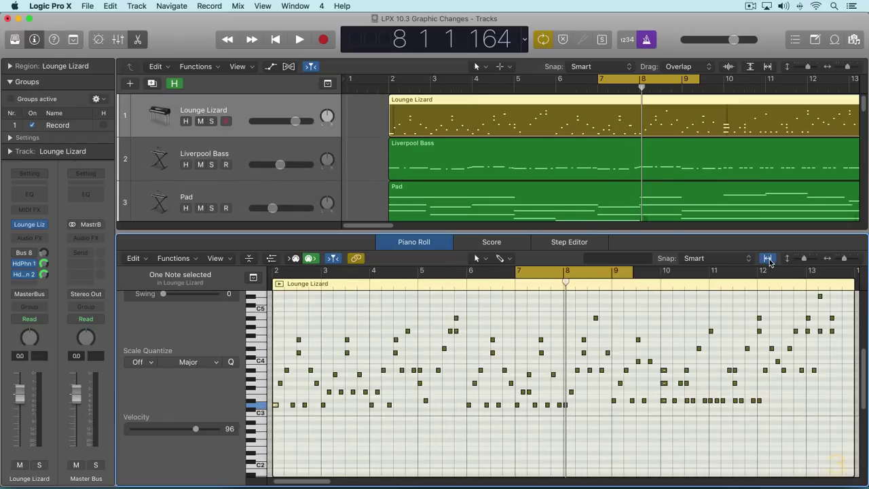
left_click(768, 258)
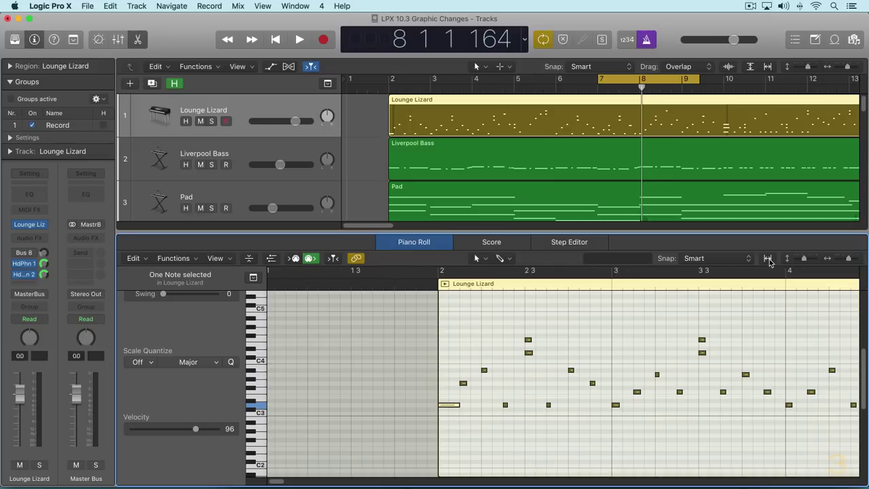
Switch to the Step Editor and toggle its vertical and horizontal auto zoom
left_click(576, 245)
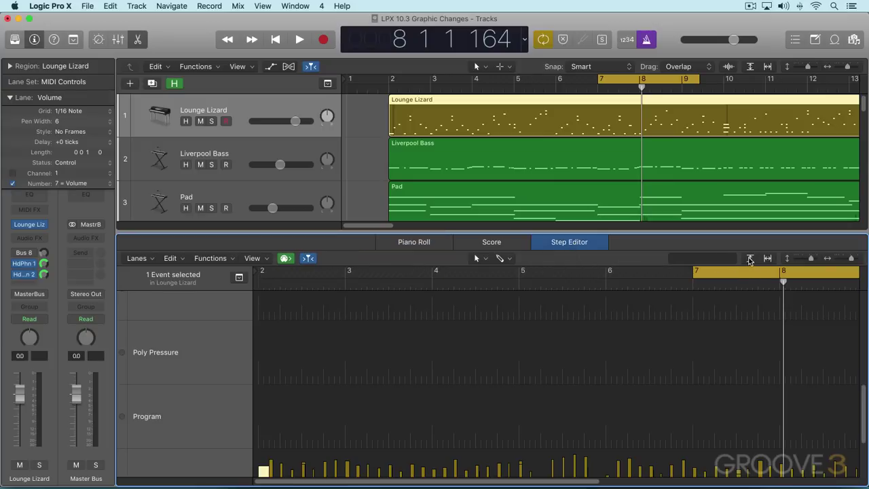
left_click(750, 258)
left_click(750, 258)
left_click(766, 259)
left_click(767, 259)
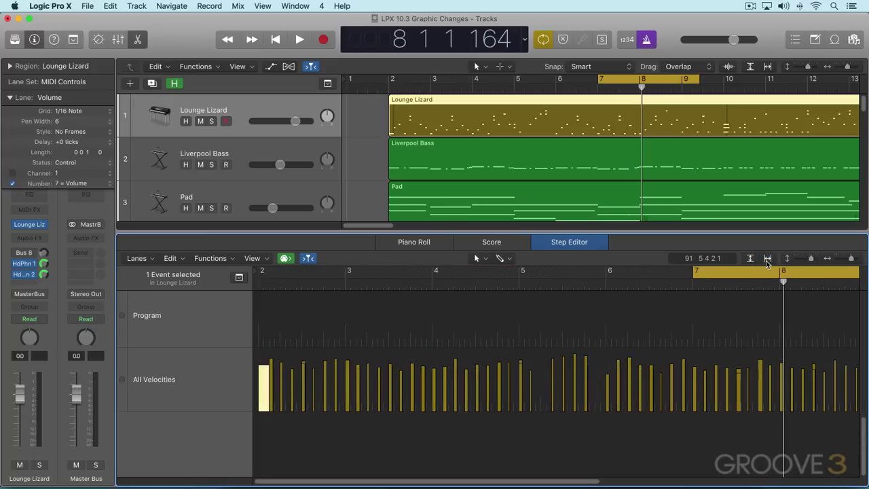
Select the OH L#20 region in the audio editor and enlarge its waveform with waveform zoom
scroll(423, 158, "down", 2)
scroll(423, 155, "down", 4)
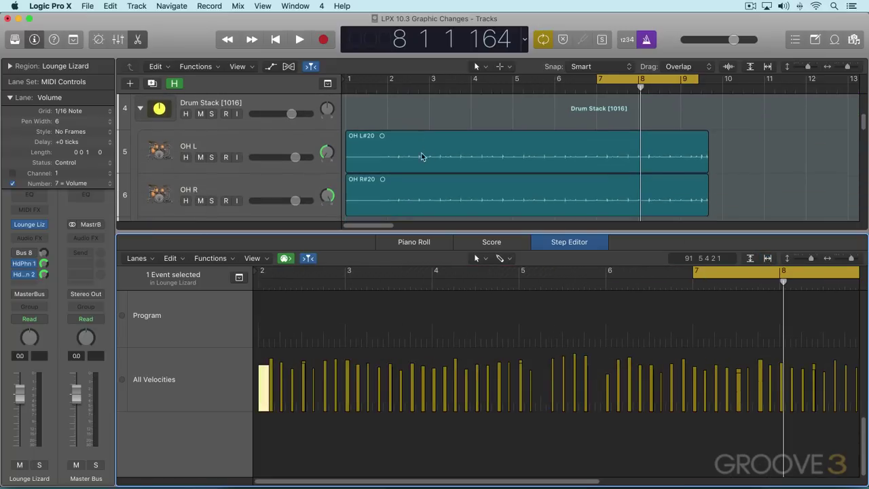
left_click(418, 147)
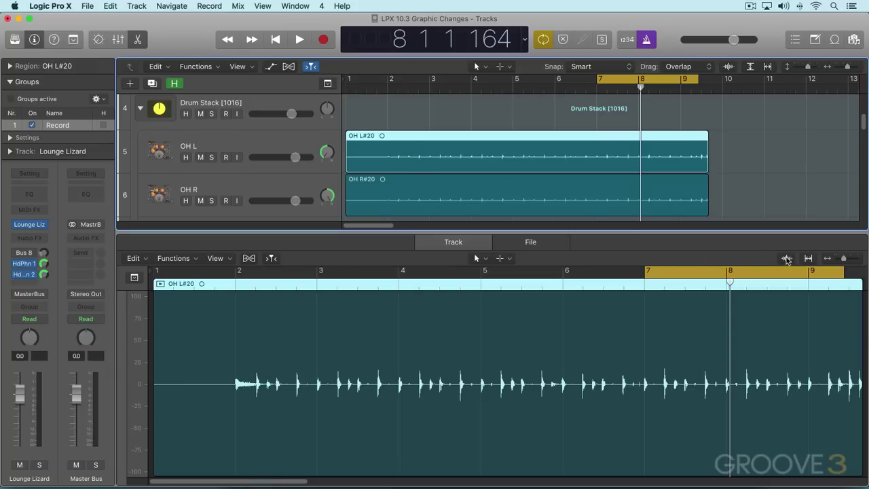
left_click(807, 260)
left_click(809, 261)
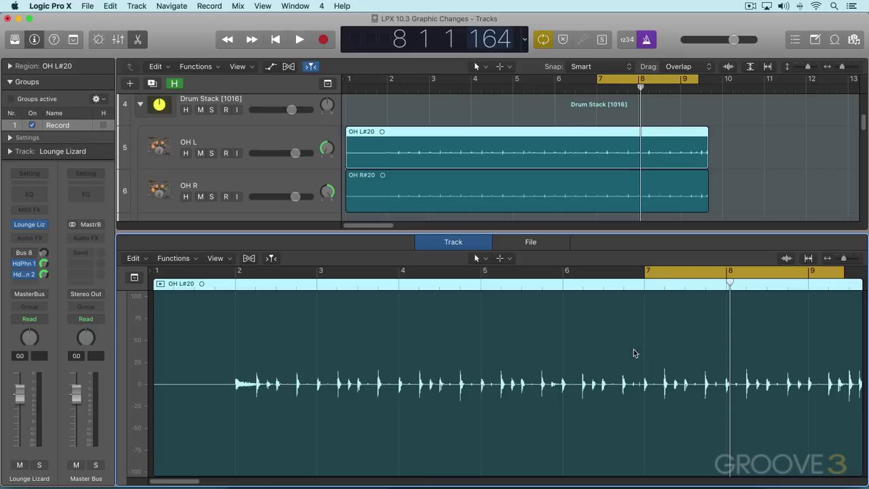
left_click(787, 258)
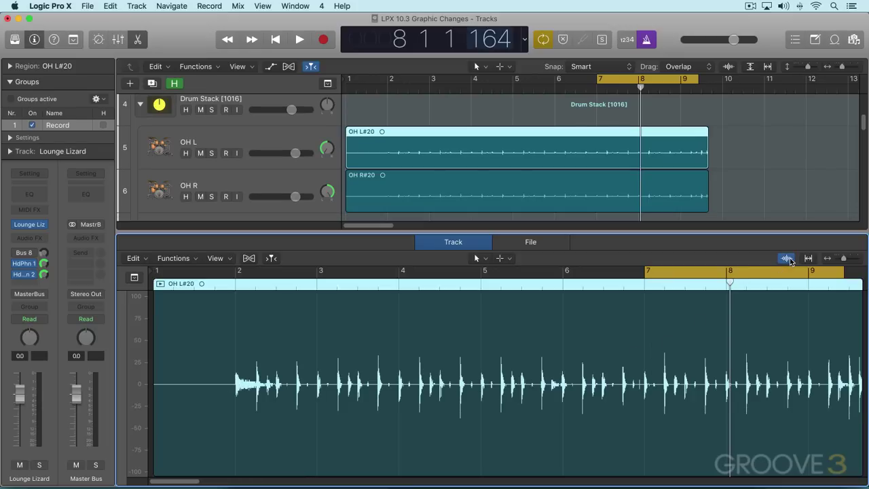
left_click_drag(789, 261, 789, 241)
scroll(346, 198, "up", 5)
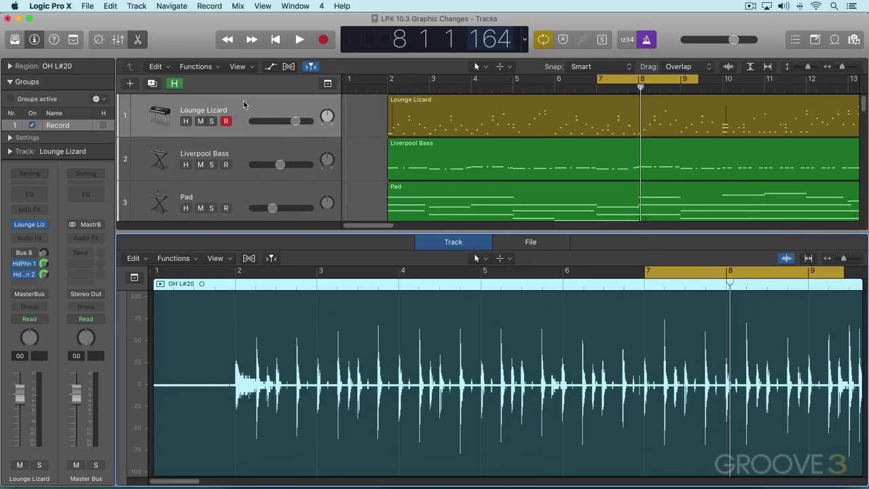